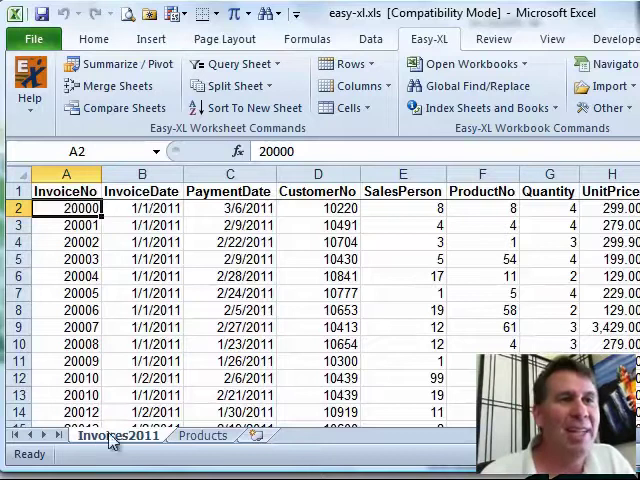
# - Review the product numbers in Invoices2011 and check the Products sheet they refer to
pyautogui.click(480, 208)
pyautogui.click(475, 259)
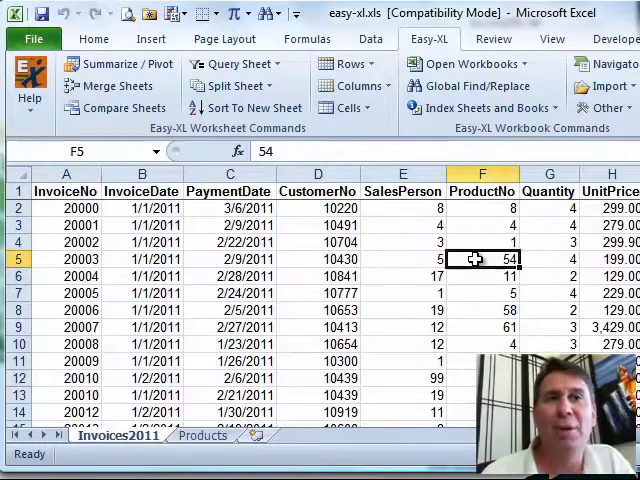
pyautogui.click(203, 436)
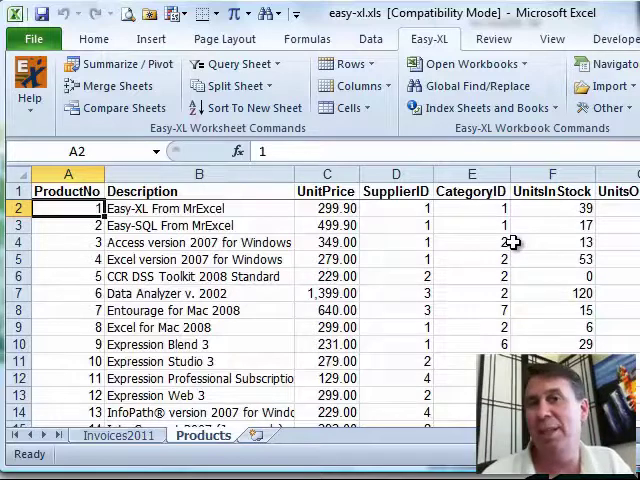
pyautogui.click(120, 436)
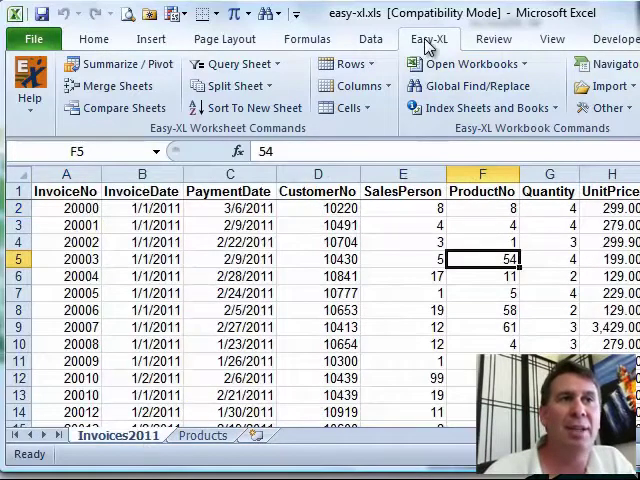
# - Start Easy-XL Merge Sheets on Invoices2011 and select Products as the sheet to merge
pyautogui.click(118, 86)
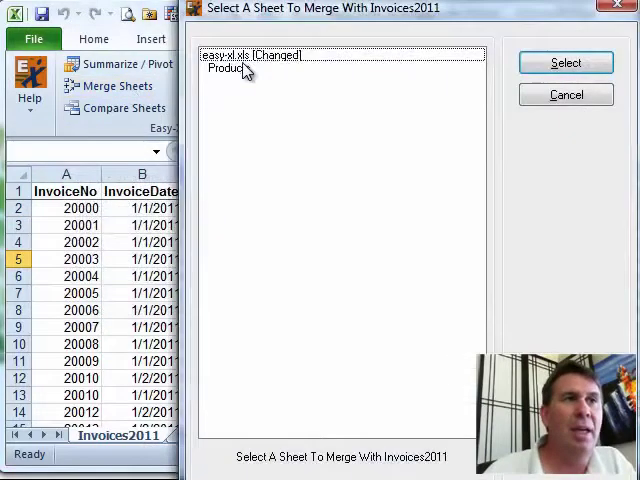
pyautogui.click(232, 68)
pyautogui.click(566, 63)
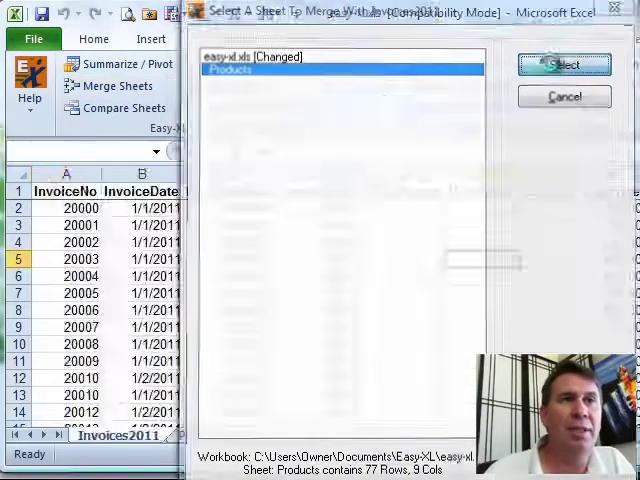
# - Merge by ProductNo with all Products columns checked, creating the Merged Invoices2011 sheet
pyautogui.click(224, 149)
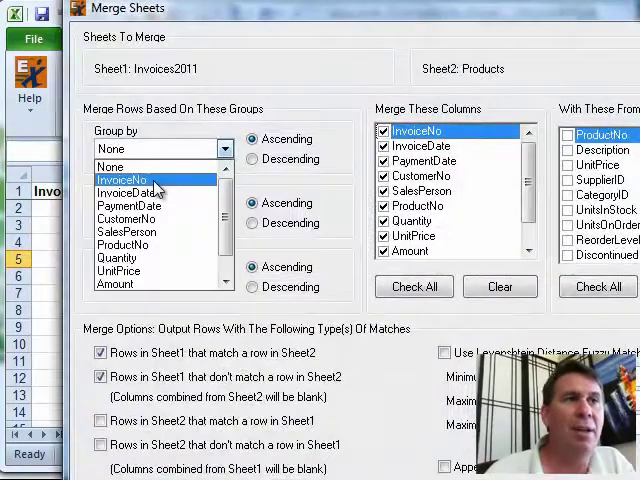
pyautogui.click(125, 245)
pyautogui.click(598, 287)
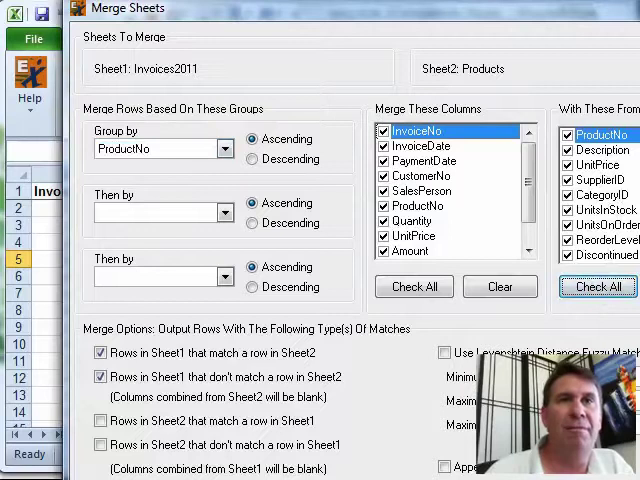
pyautogui.moveTo(576, 27); pyautogui.dragTo(304, 20)
pyautogui.click(524, 54)
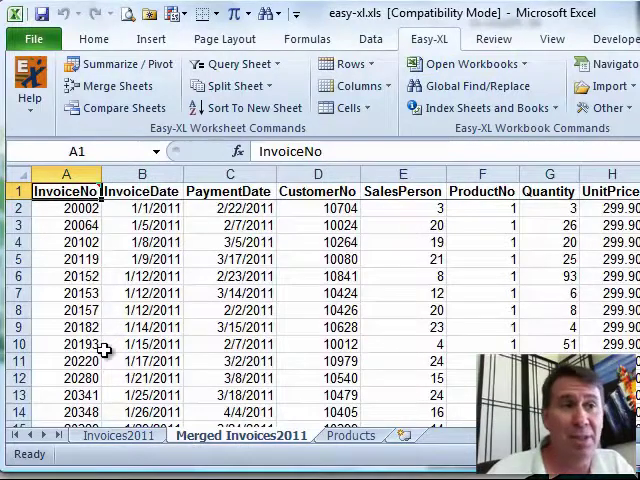
# - Browse the appended Products columns and narrow column L, Products.Description, to fit its text
pyautogui.click(412, 225)
pyautogui.press('Right')
pyautogui.hotkey('ctrl', 'Right')
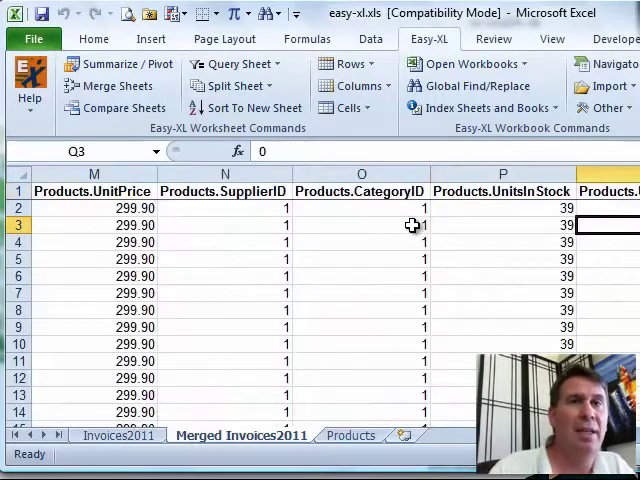
pyautogui.press('Left')
pyautogui.press('Left')
pyautogui.press('Left')
pyautogui.press('Left')
pyautogui.press('Left')
pyautogui.press('Right')
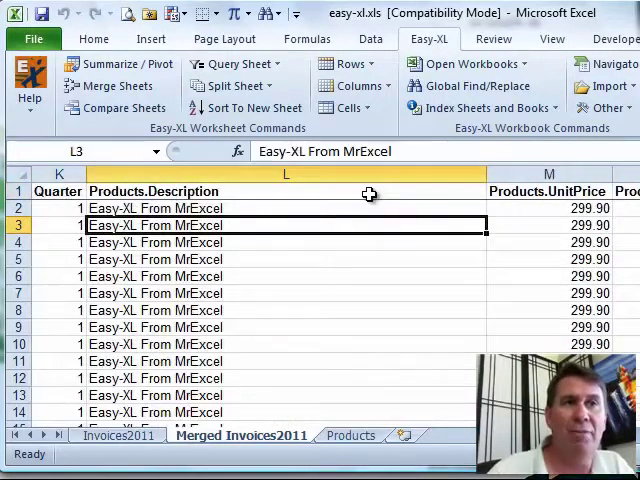
pyautogui.moveTo(486, 175)
pyautogui.mouseDown()
pyautogui.moveTo(343, 195)
pyautogui.moveTo(290, 192)
pyautogui.mouseUp()
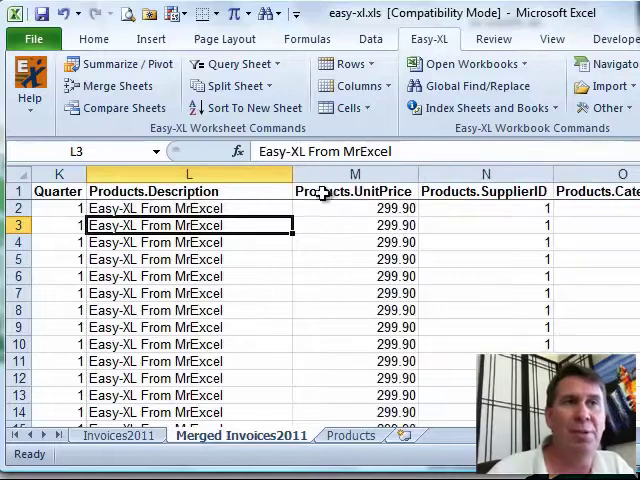